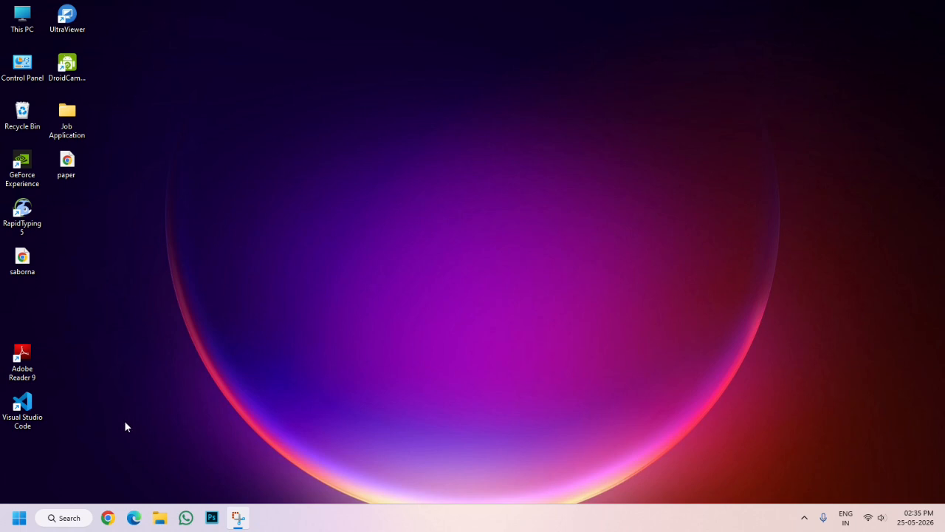
Open Microsoft Office PowerPoint 2007 with a new blank presentation and dismiss the Windows search pane.
left_click(68, 517)
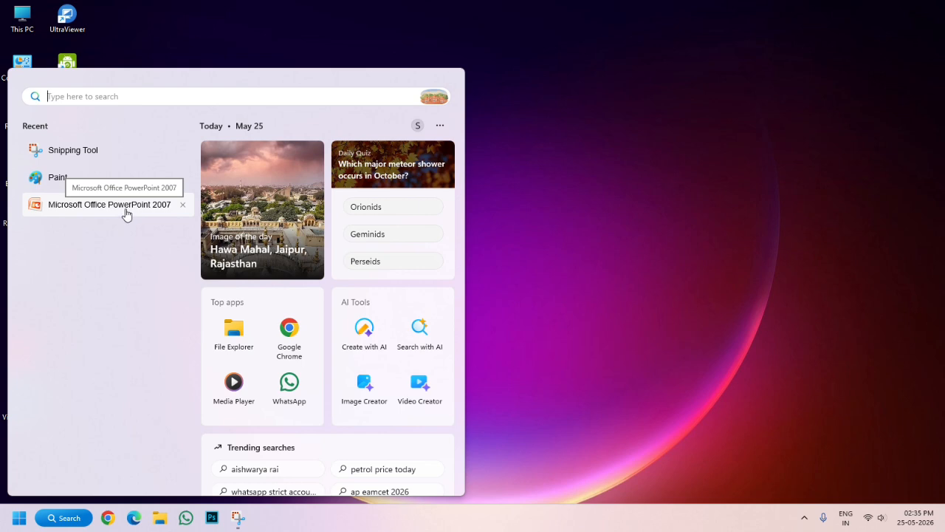
left_click(126, 213)
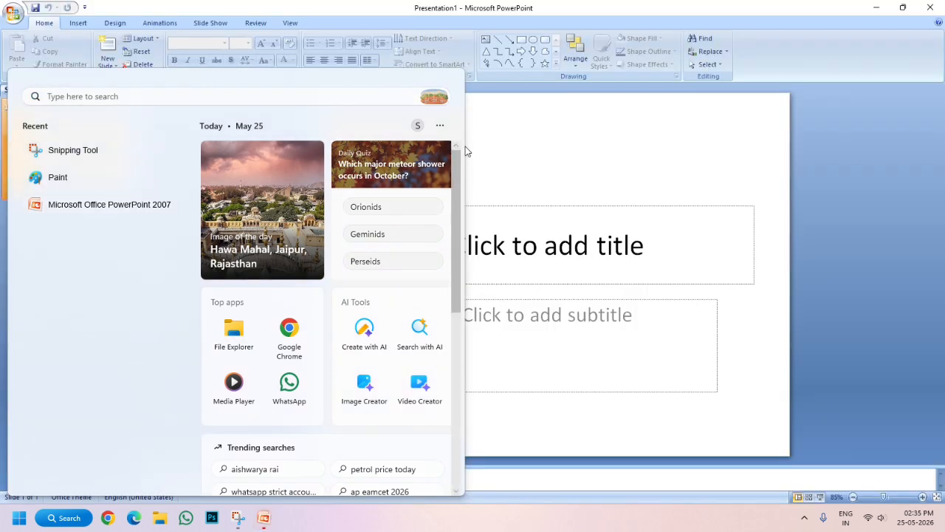
left_click(521, 138)
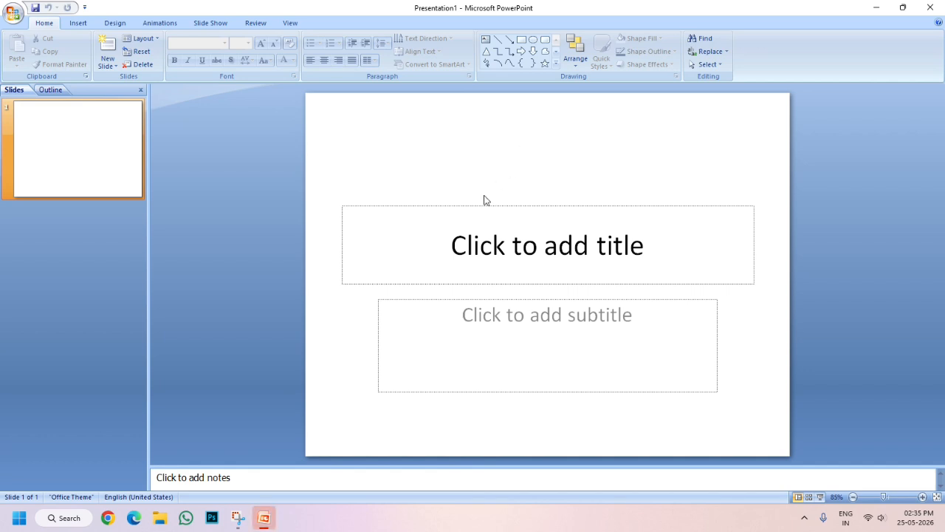
Delete the title and subtitle placeholders from the first slide.
left_click(488, 223)
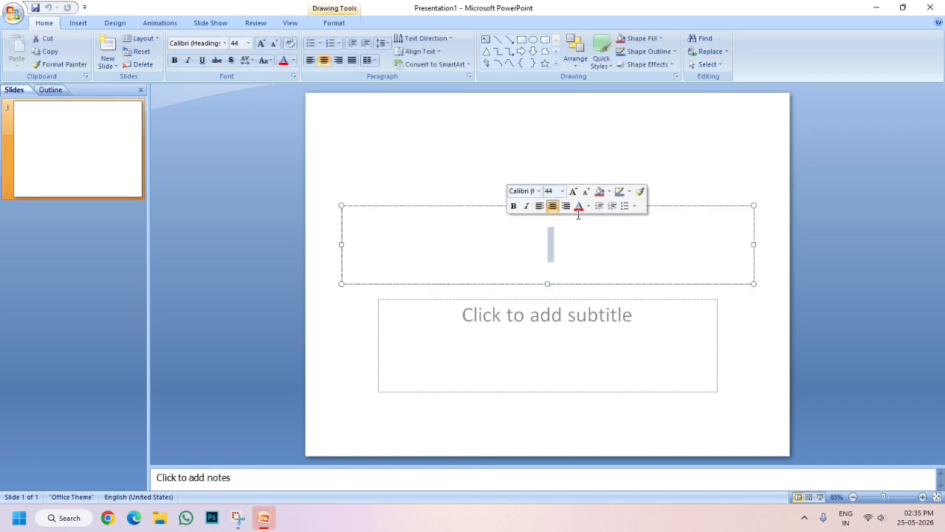
left_click_drag(753, 205, 741, 221)
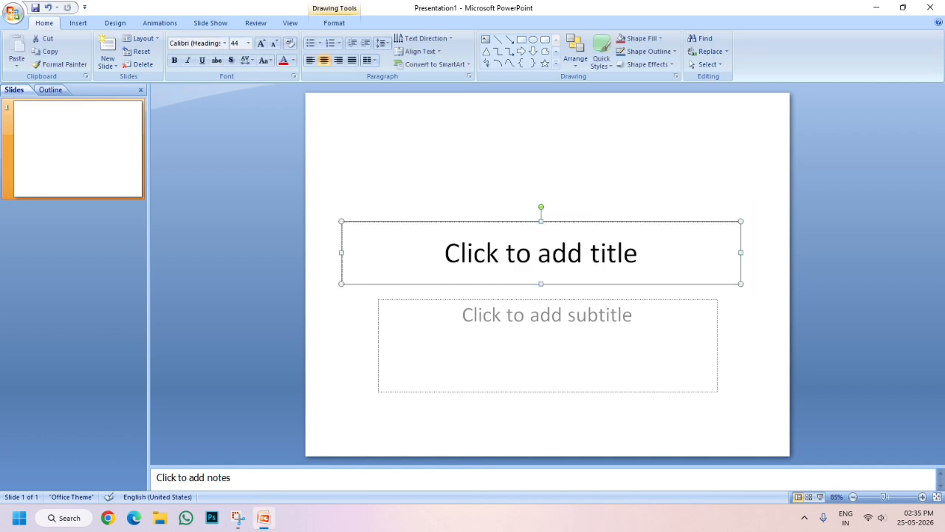
key("Delete")
left_click(698, 306)
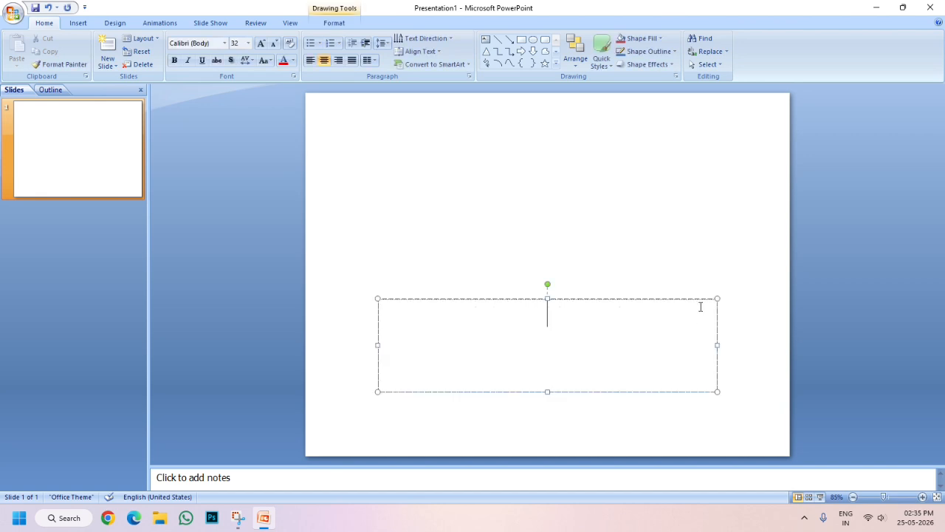
left_click_drag(718, 298, 709, 313)
key("Delete")
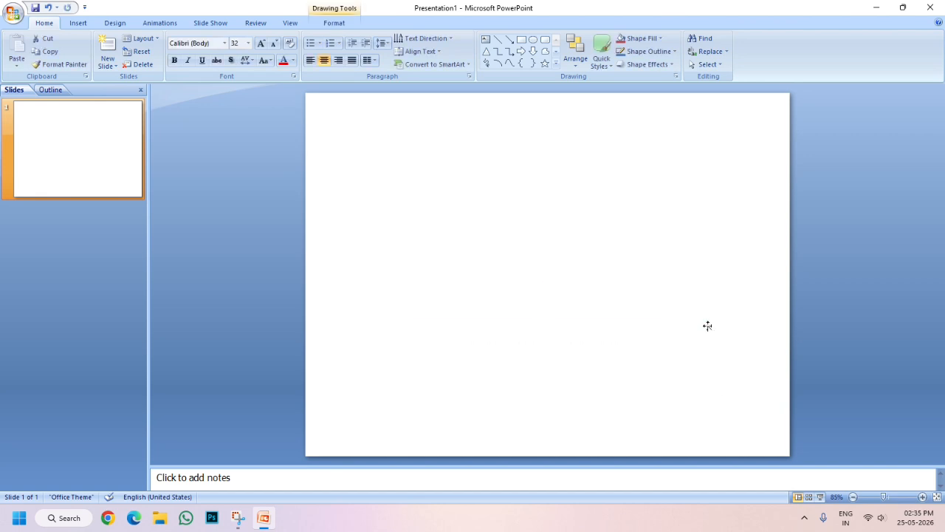
Draw a heart shape about 10.9 cm high and 10.5 cm wide and position it near the slide's centre.
left_click(78, 23)
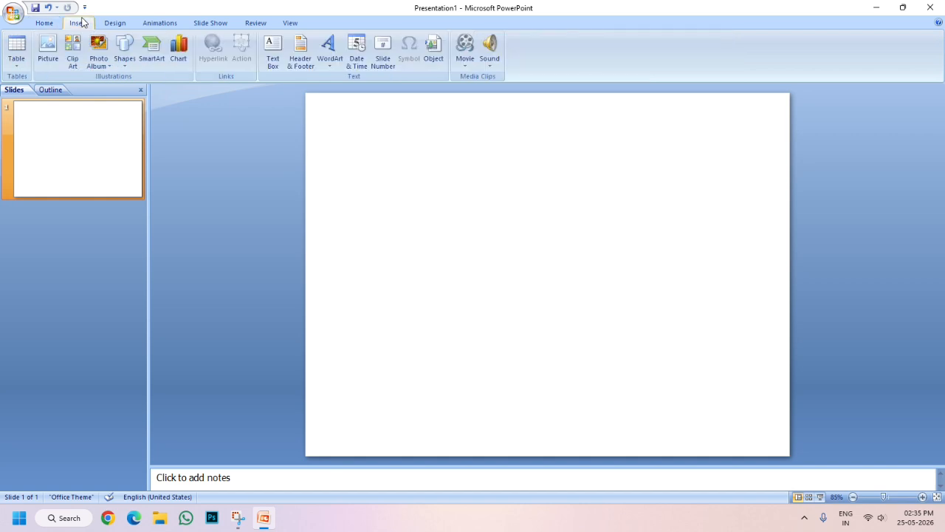
left_click(129, 53)
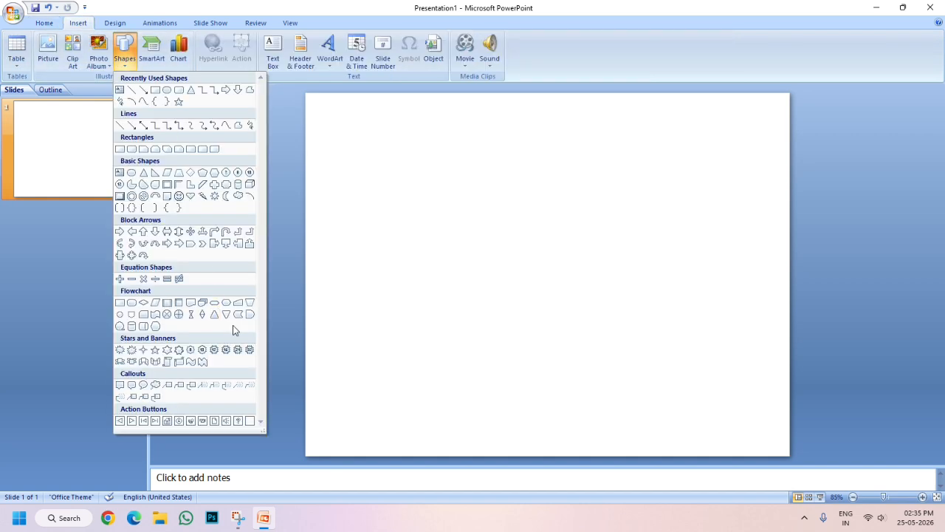
left_click(190, 196)
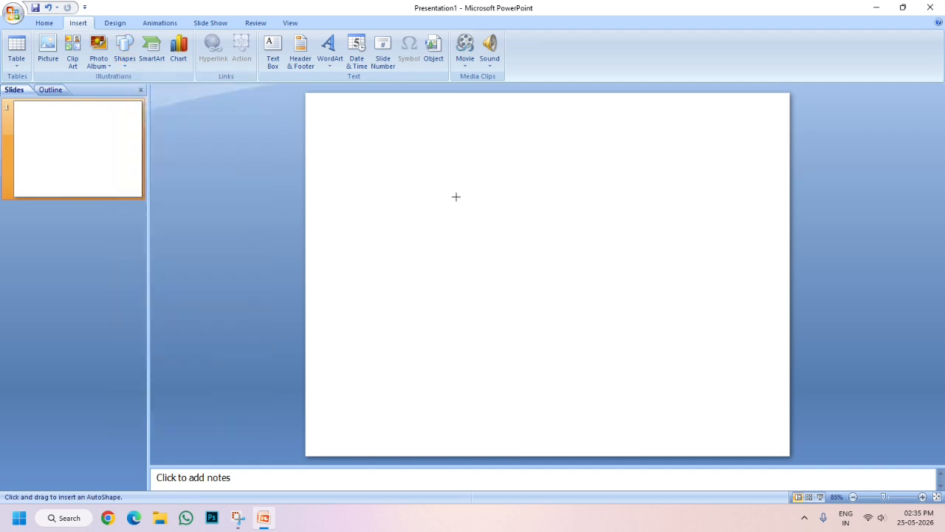
left_click_drag(456, 189, 658, 395)
left_click_drag(582, 333, 572, 308)
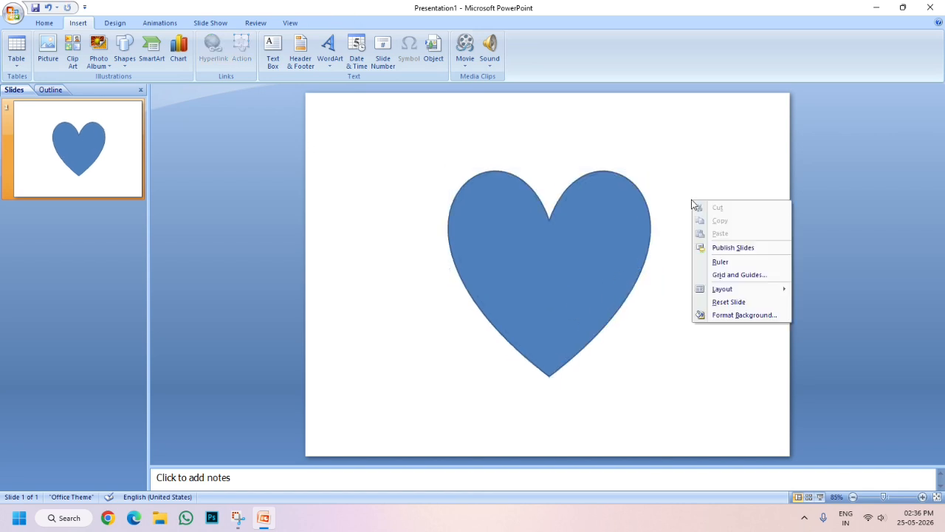
Format the slide background with a solid black fill.
right_click(692, 201)
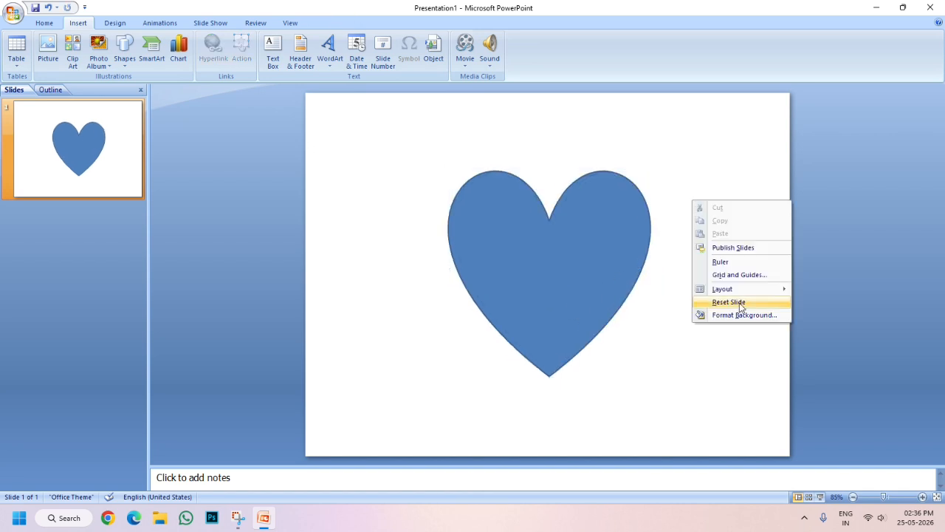
left_click(657, 153)
right_click(657, 152)
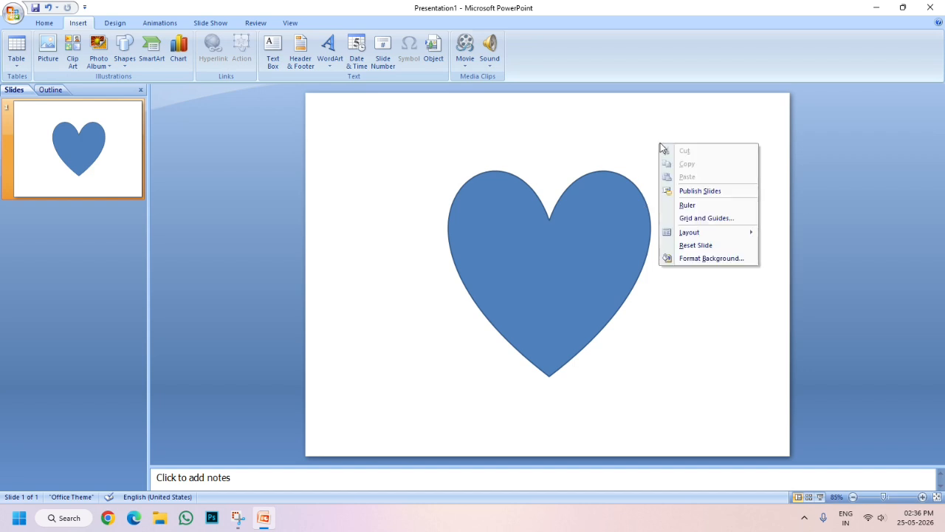
left_click(713, 259)
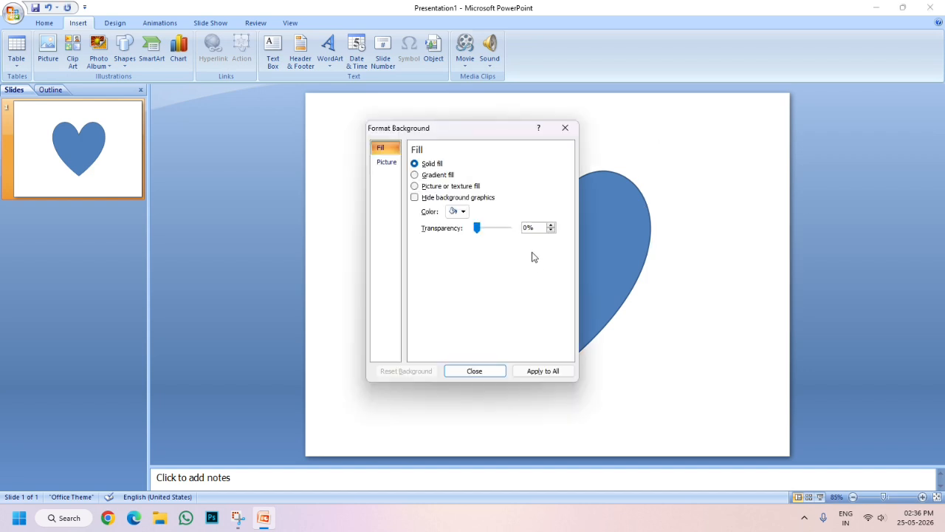
left_click(462, 212)
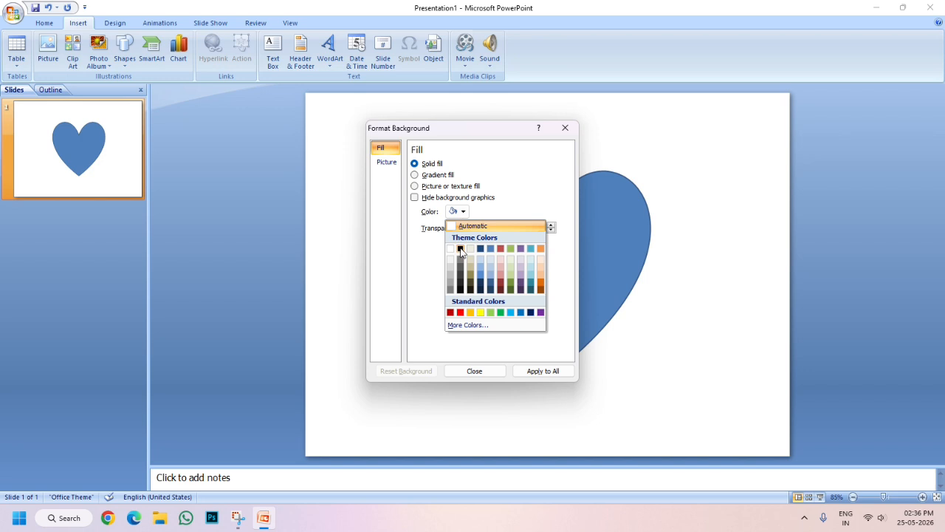
left_click(460, 248)
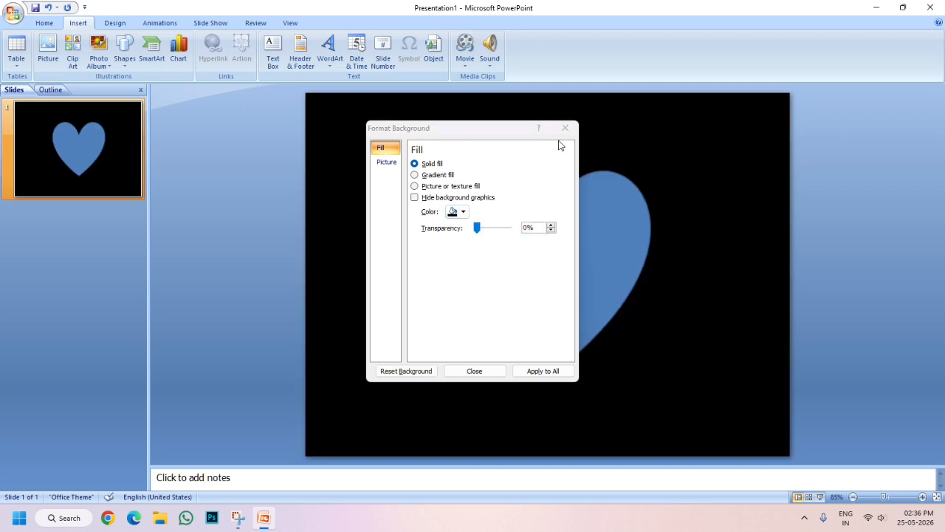
left_click(475, 372)
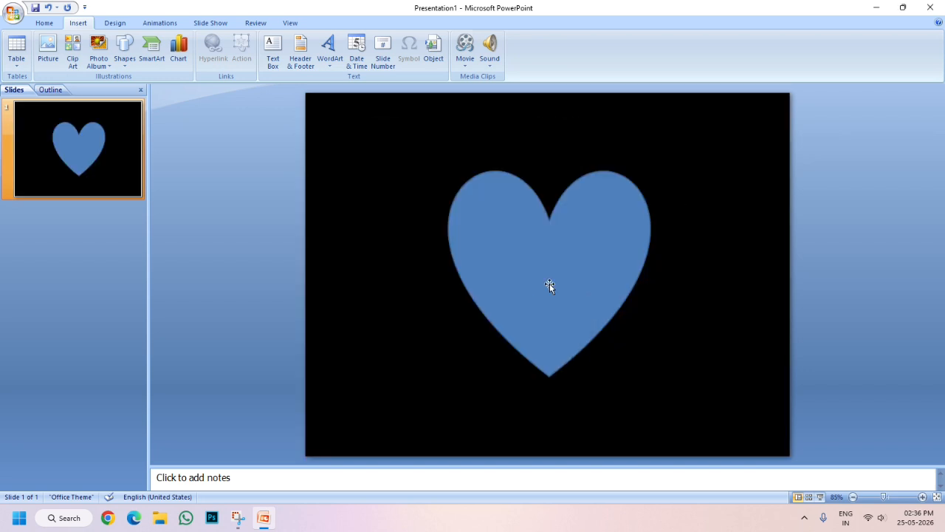
Add the text HEART inside the heart shape and make it bold.
left_click(124, 48)
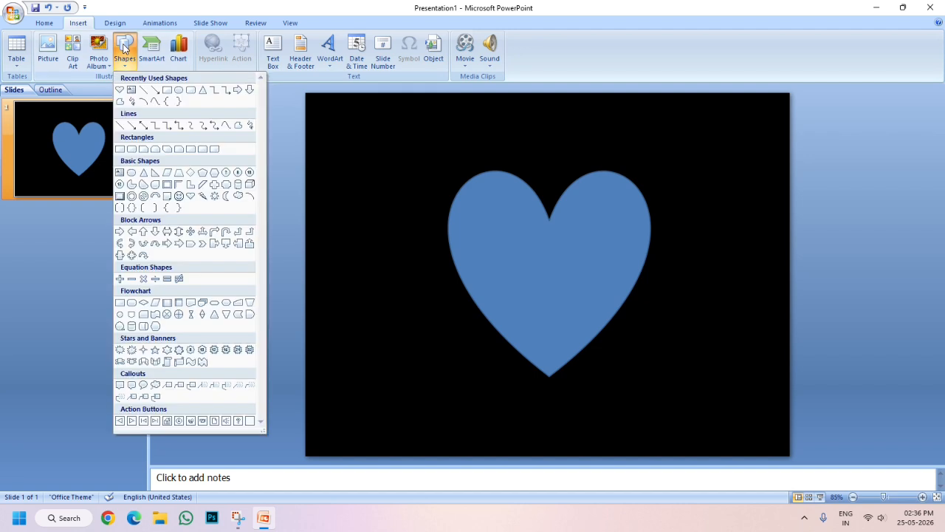
left_click(131, 90)
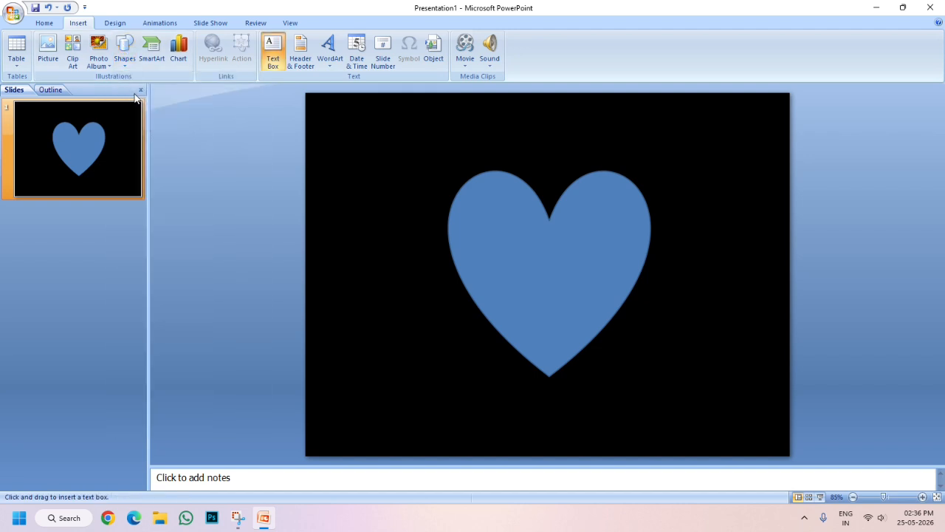
left_click(542, 256)
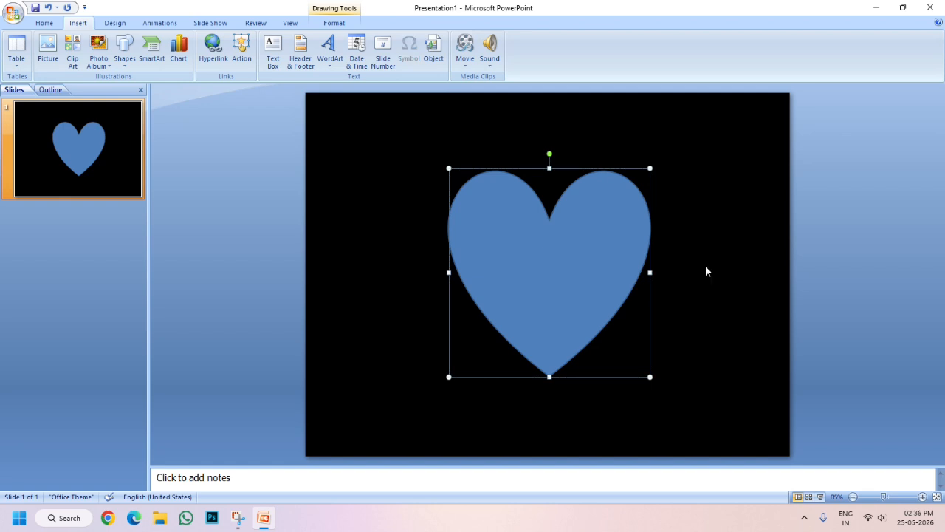
left_click(123, 46)
left_click(132, 90)
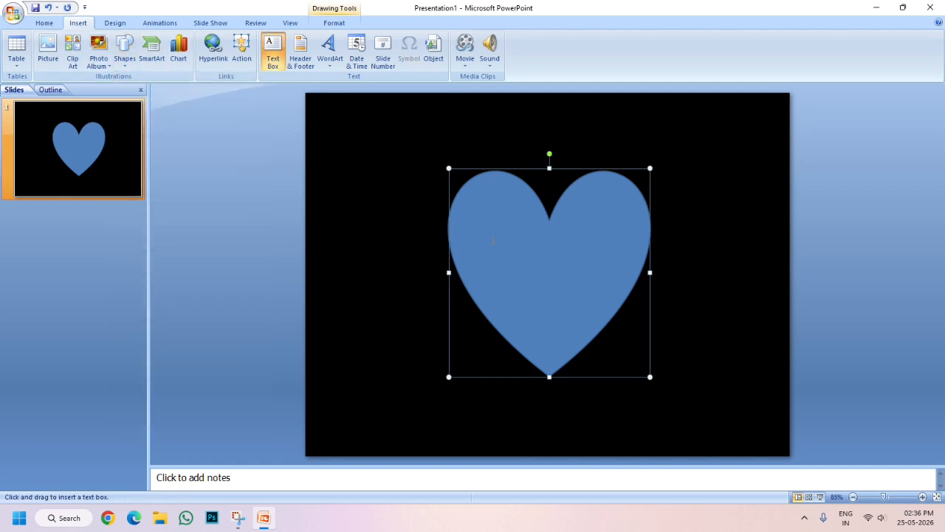
left_click(523, 250)
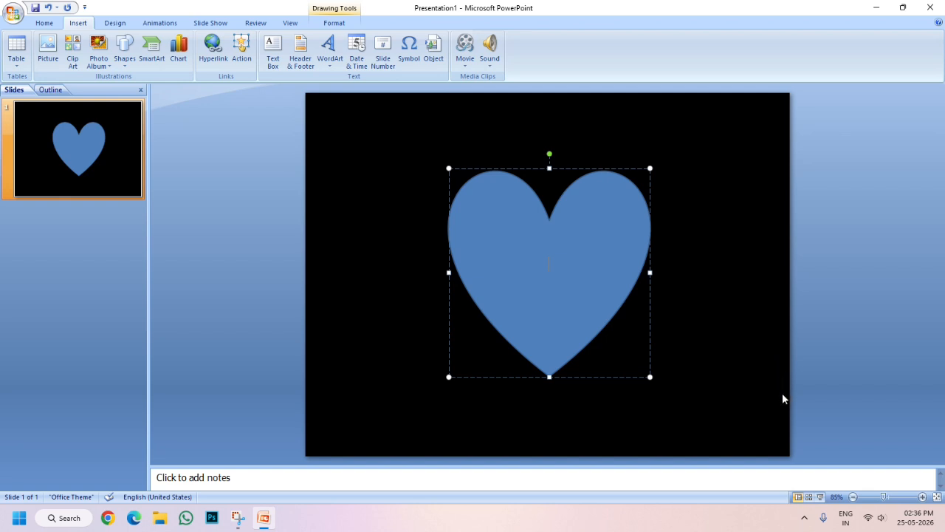
type("HEART")
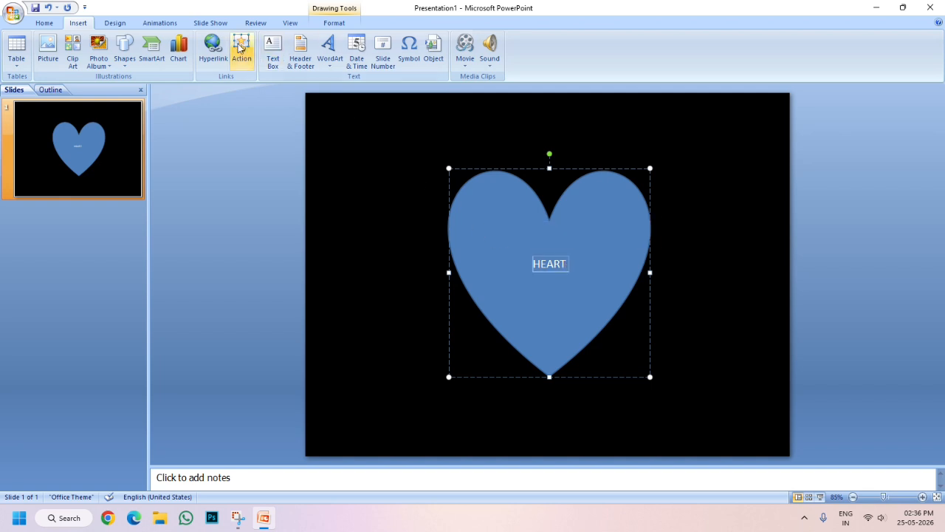
left_click(53, 24)
left_click(177, 62)
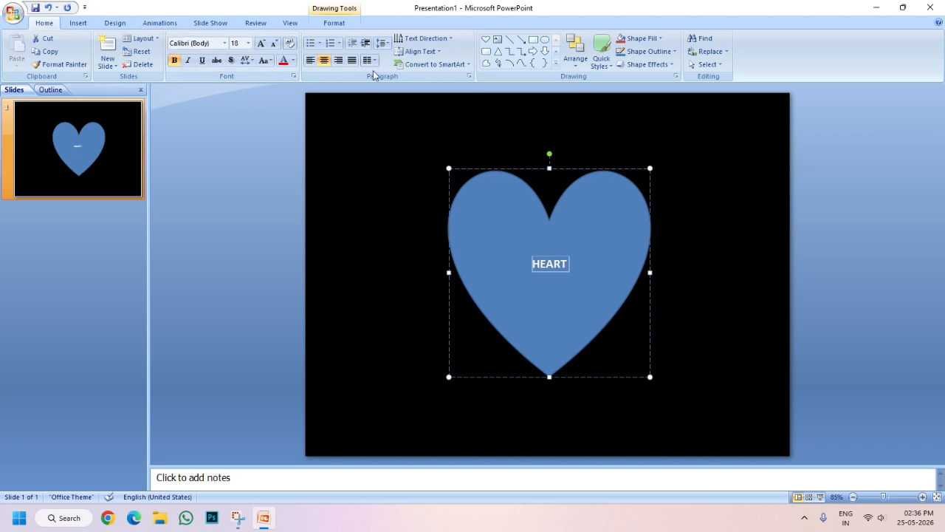
Fill the heart shape with the standard red colour.
left_click(335, 23)
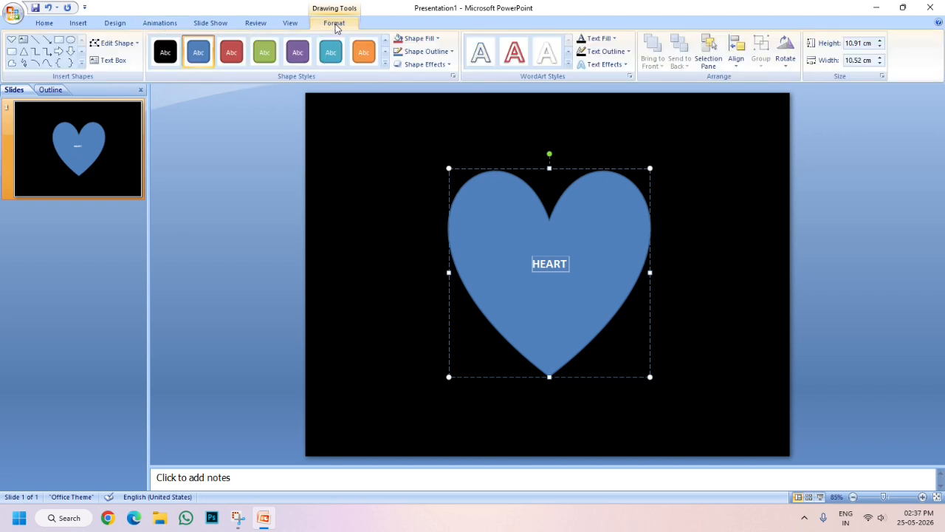
left_click(438, 40)
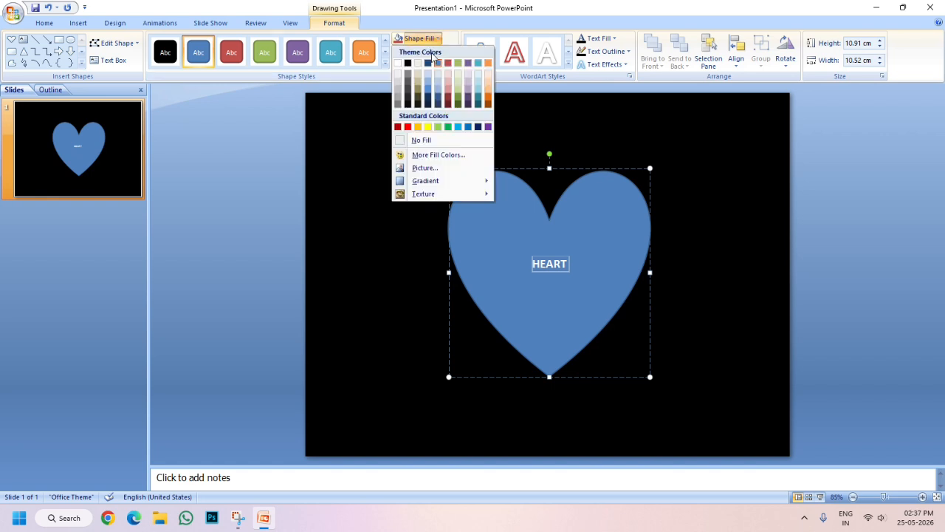
left_click(411, 129)
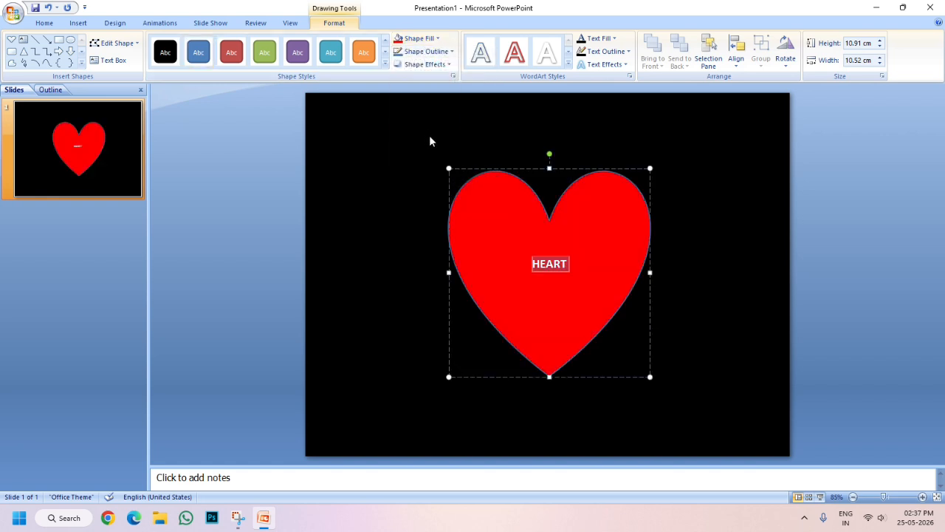
Set the slide to advance automatically after 00:00 and turn off advancing on mouse click.
left_click(161, 24)
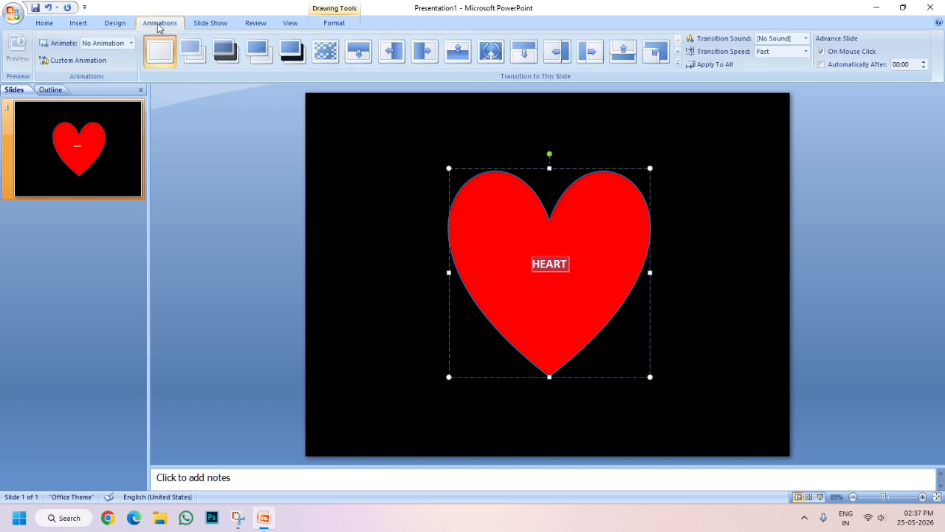
left_click(820, 65)
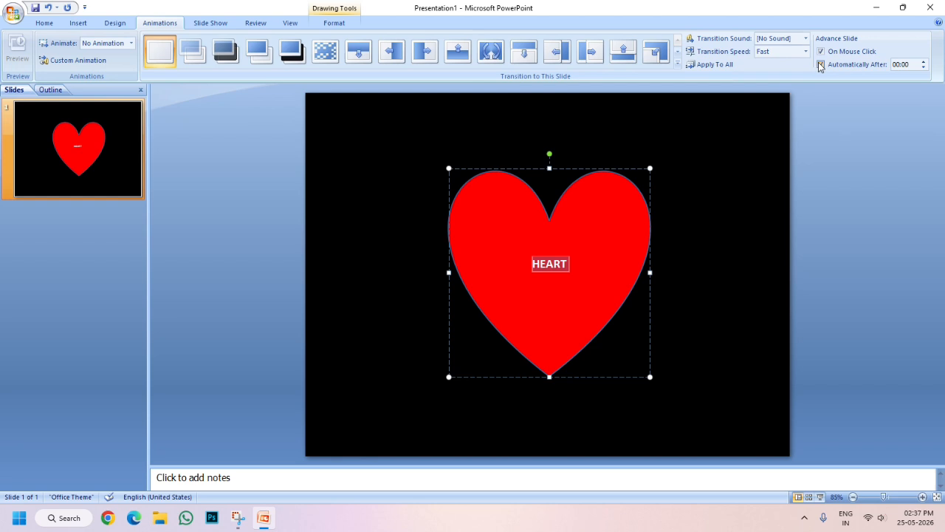
left_click(820, 51)
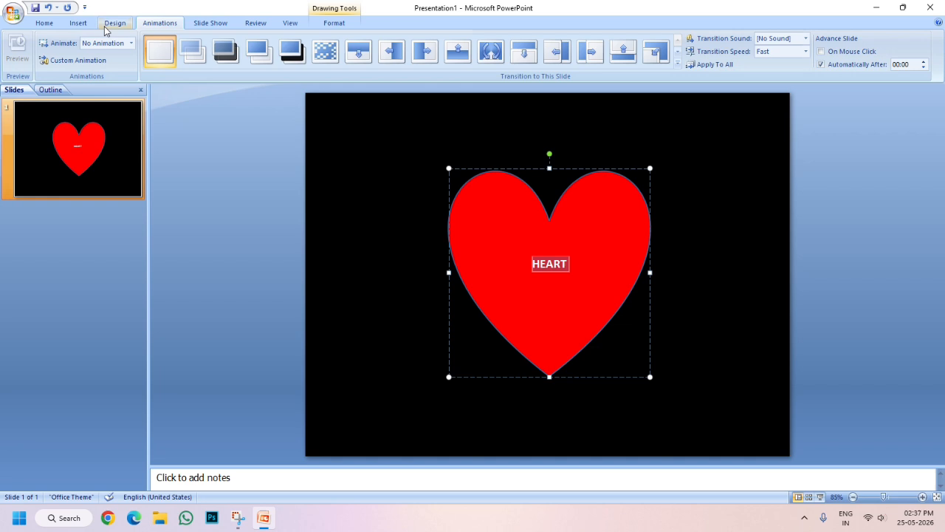
Set up the slide show to loop continuously until Esc.
left_click(197, 25)
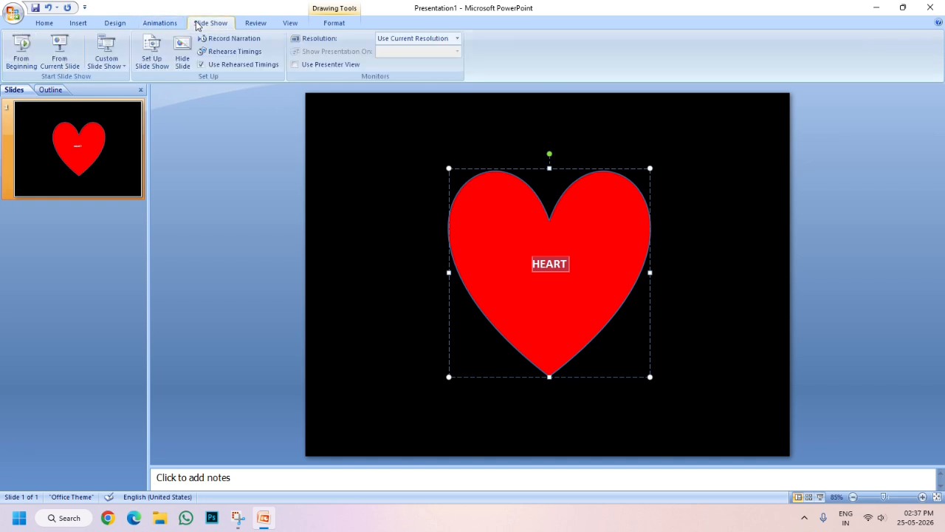
left_click(151, 53)
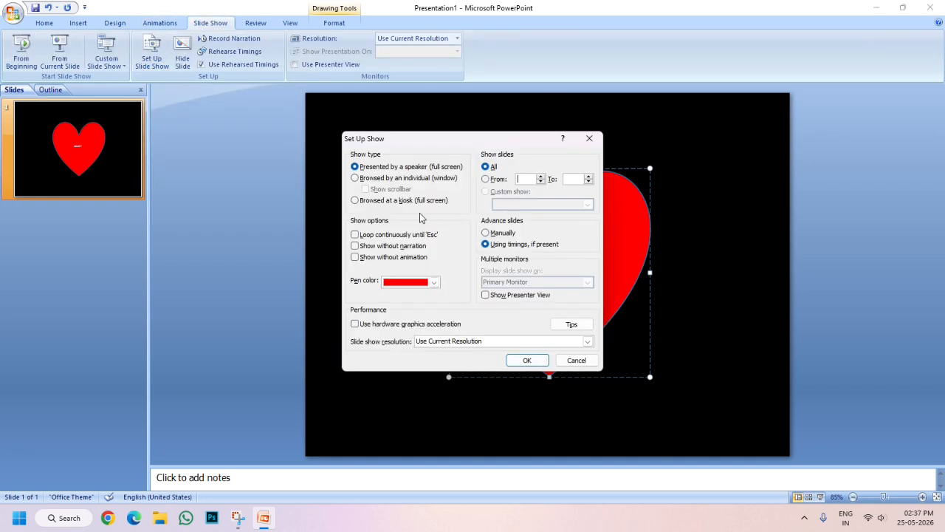
left_click(355, 234)
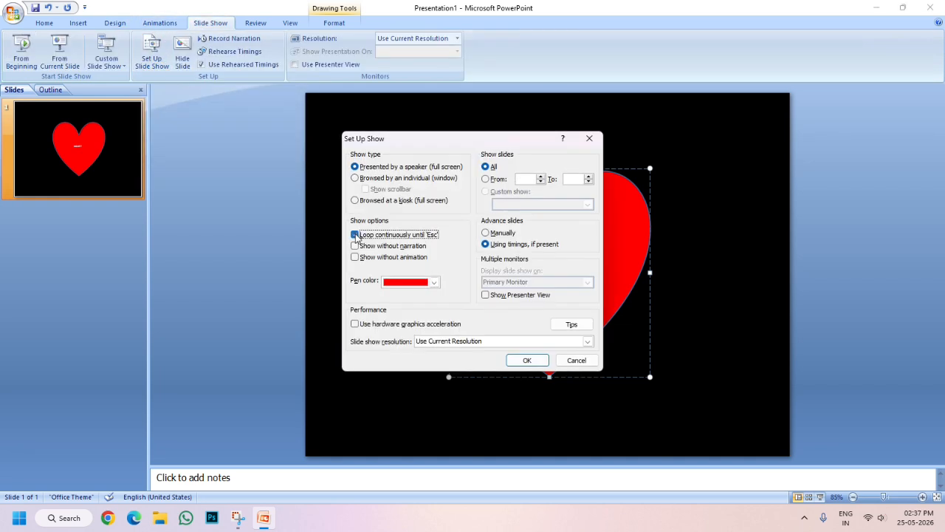
left_click(535, 360)
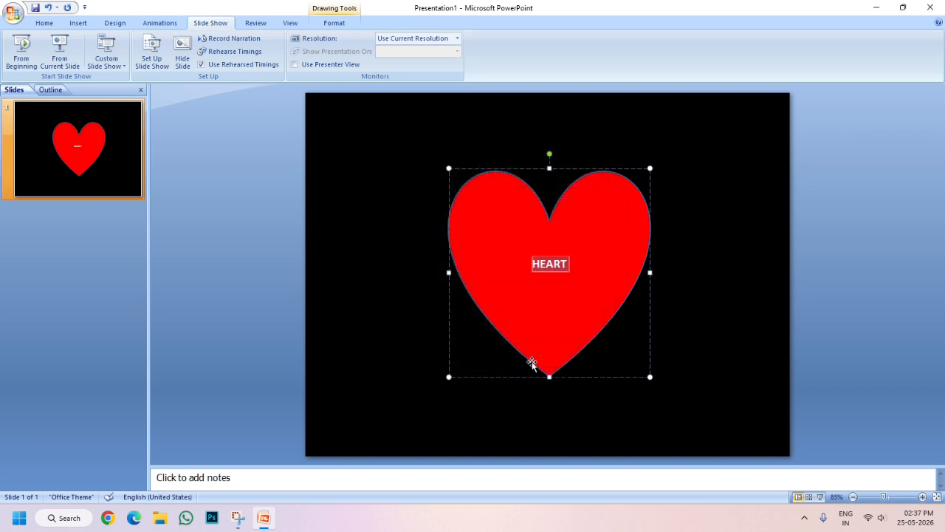
Add a Flash Bulb emphasis animation to the selected HEART text inside the heart shape.
left_click(159, 23)
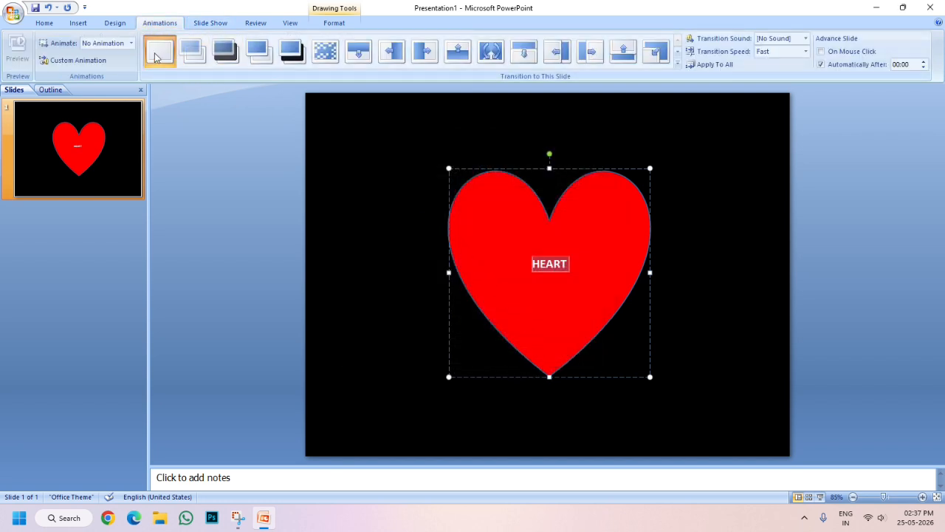
left_click(78, 60)
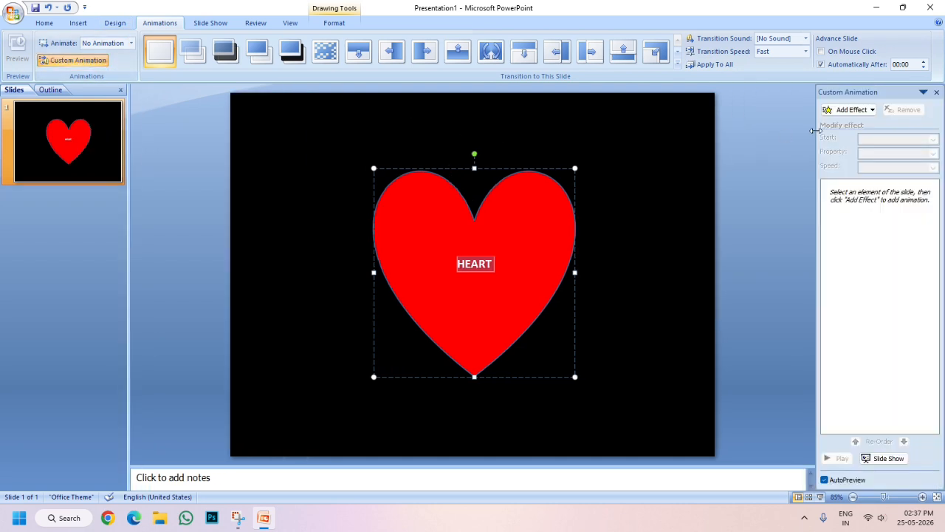
left_click(852, 110)
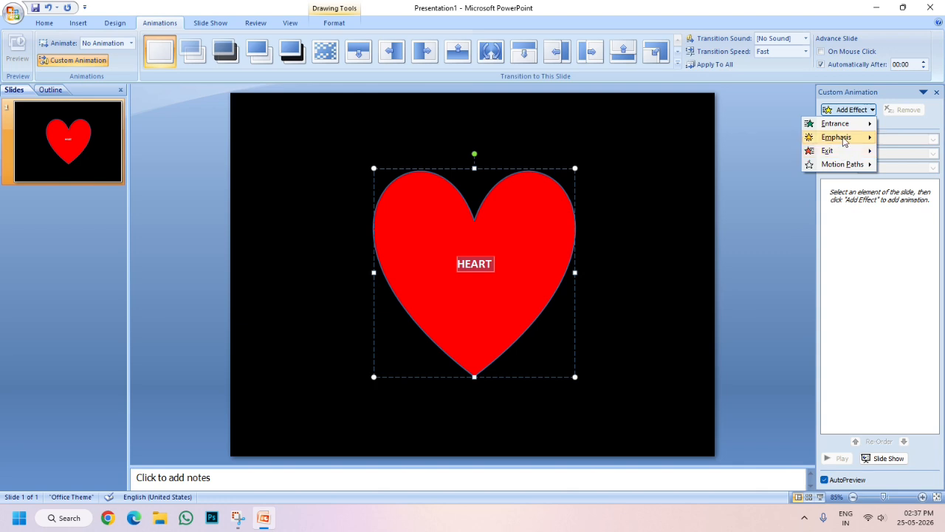
mouse_move(844, 141)
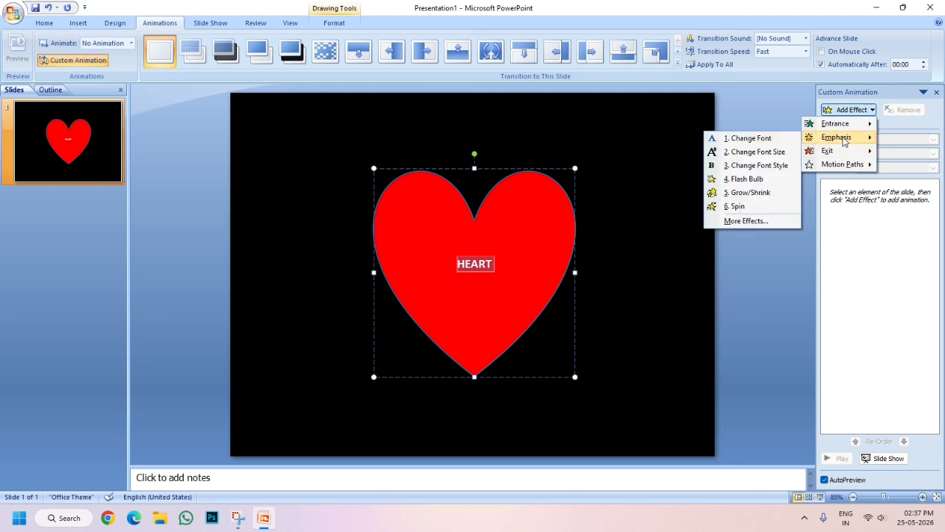
left_click(766, 221)
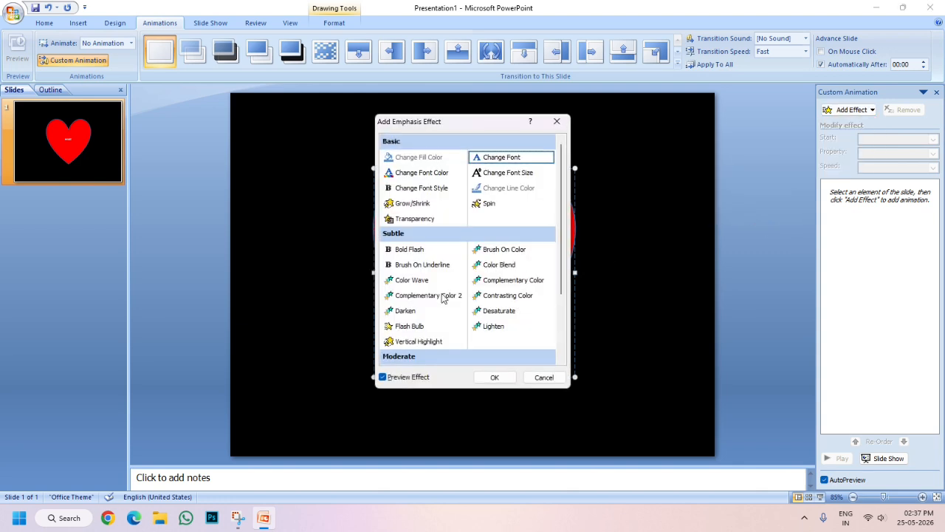
left_click(415, 329)
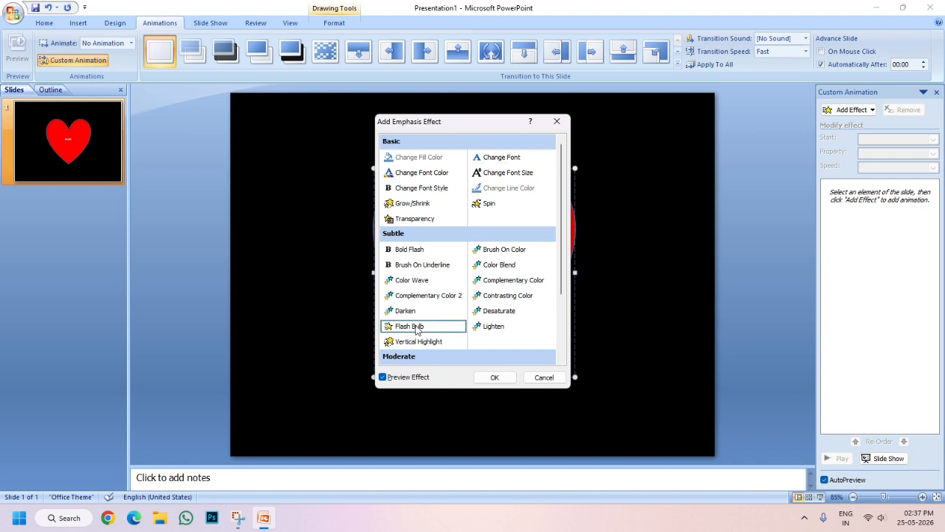
left_click(493, 376)
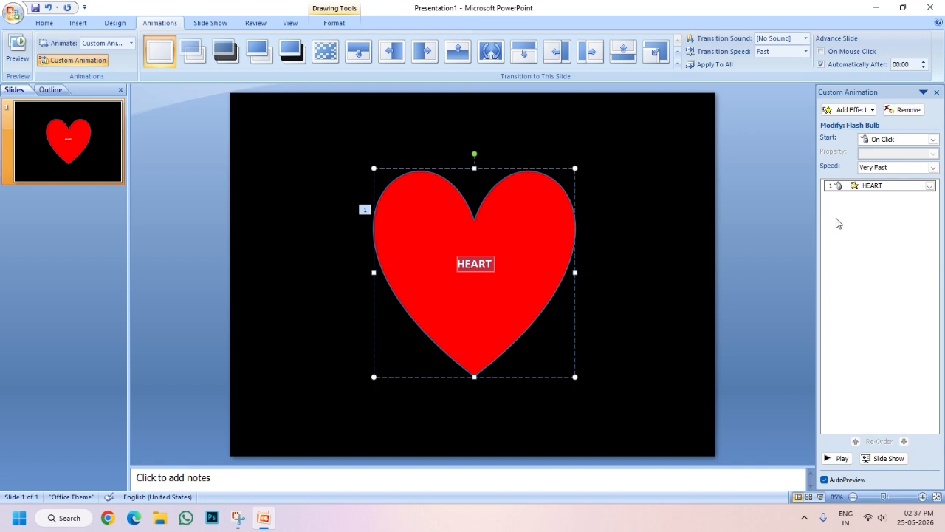
Set the Flash Bulb effect to Fast speed with a With Previous start, and play the slide show from the beginning.
left_click(933, 168)
left_click(896, 203)
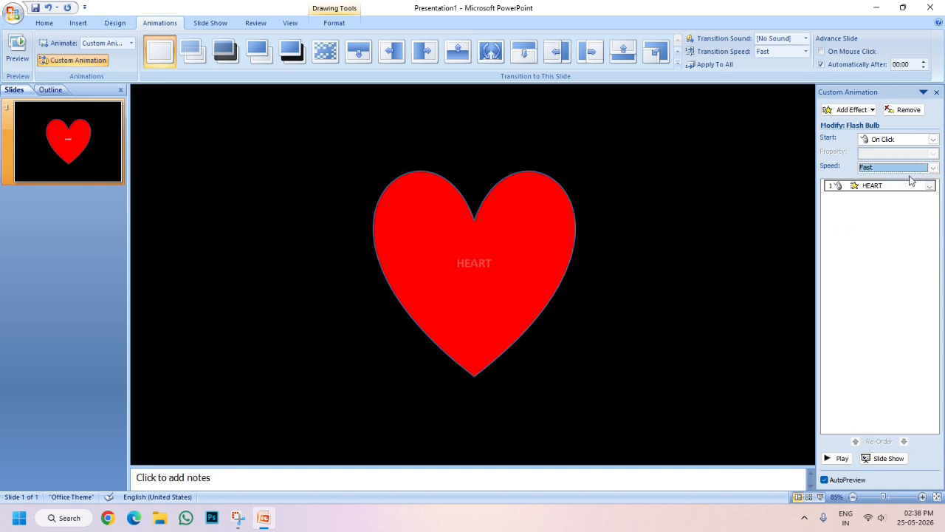
left_click(932, 140)
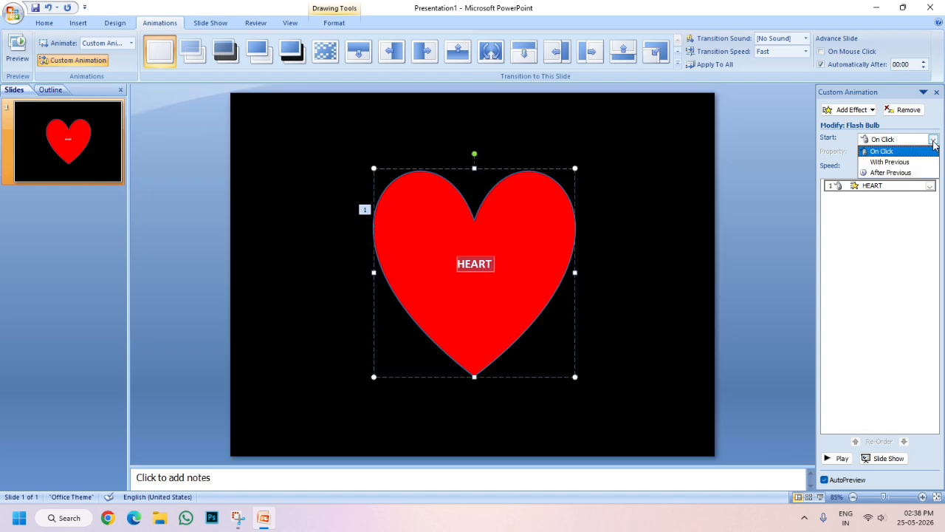
left_click(922, 162)
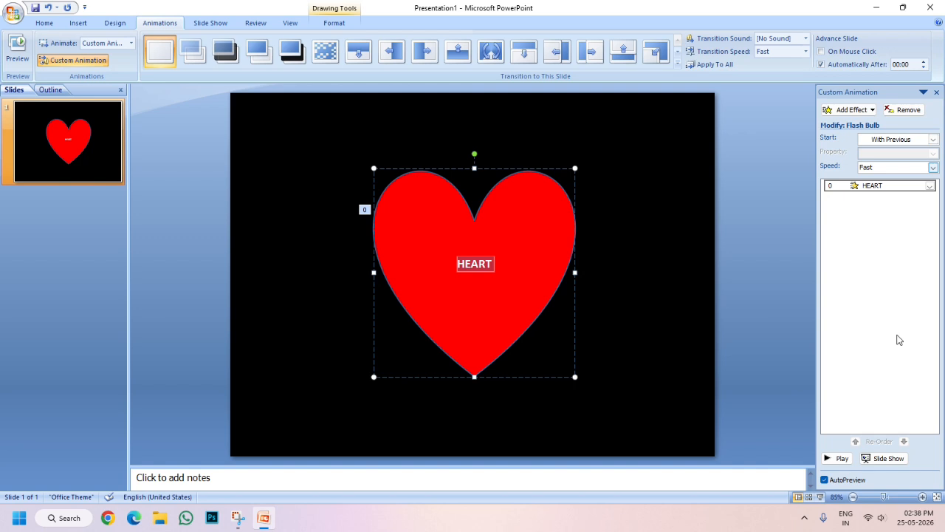
key("F5")
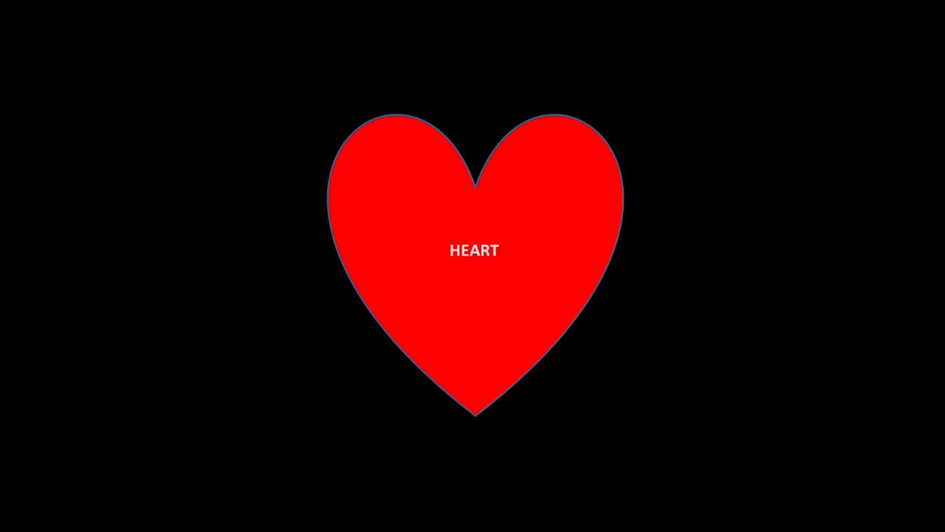